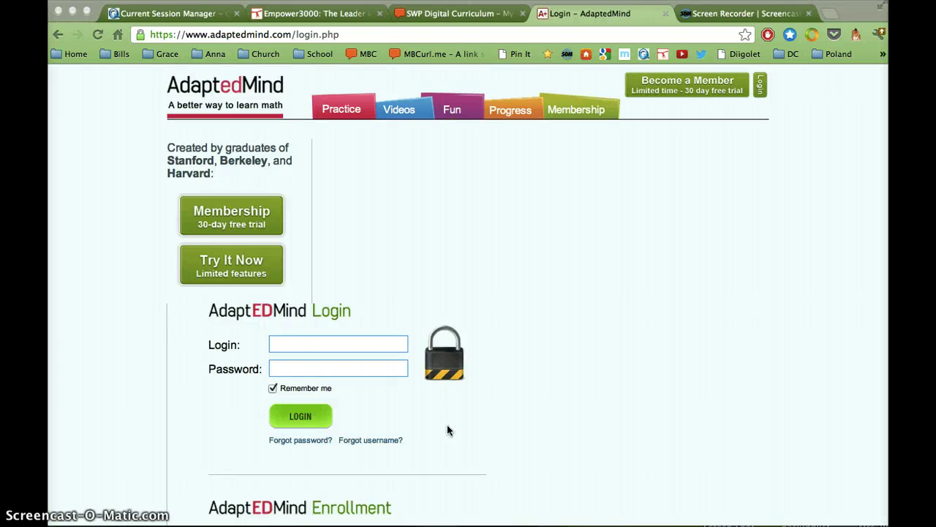
Log in to the teacher account with the saved login suggestion and its stored password
{"action": "left_click", "coordinate": [359, 343]}
{"action": "type", "text": "sutt"}
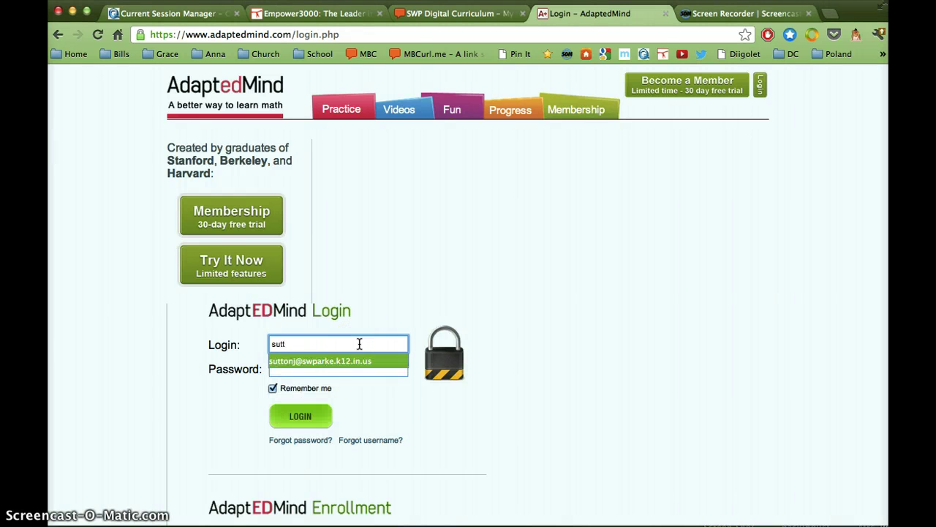
{"action": "key", "text": "Down"}
{"action": "key", "text": "Tab"}
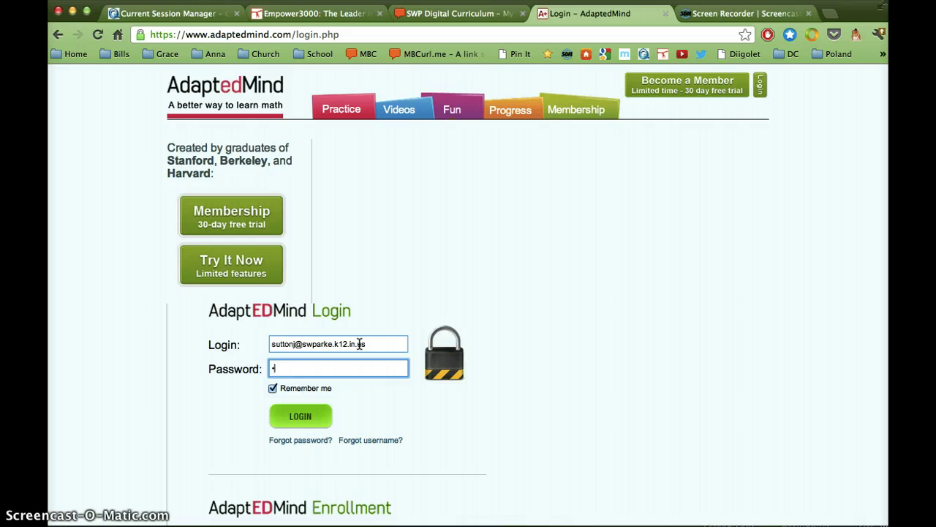
{"action": "key", "text": "Return"}
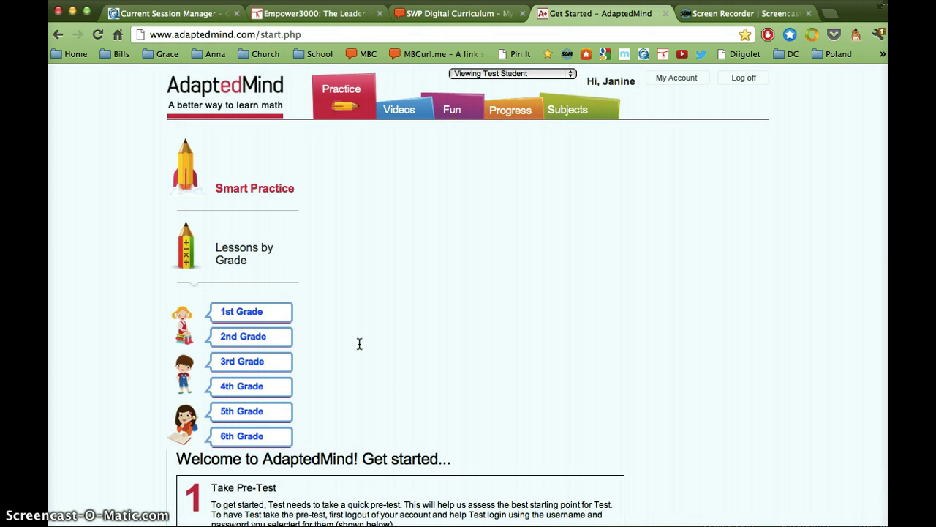
Scroll through the Get Started steps (pre-test, get involved, print worksheets) and back to the top
{"action": "scroll", "coordinate": [359, 343], "scroll_direction": "down", "scroll_amount": 4}
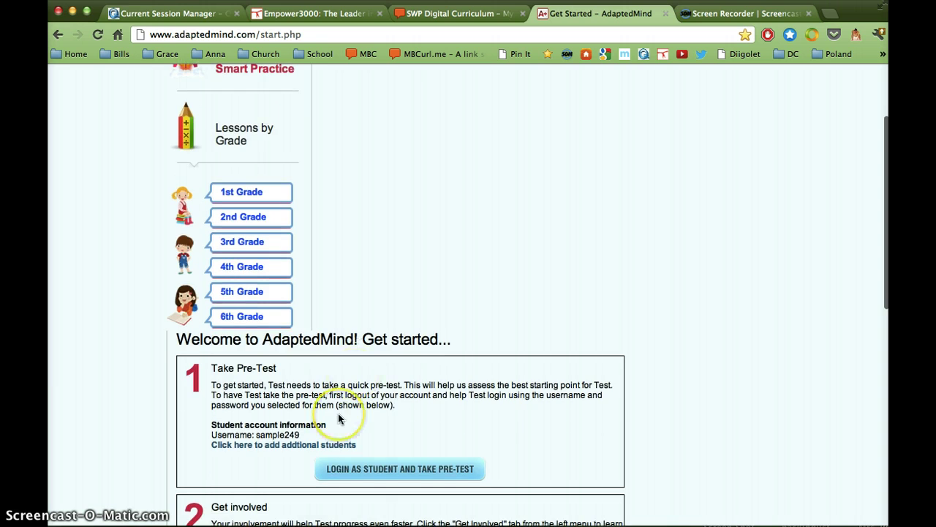
{"action": "scroll", "coordinate": [341, 417], "scroll_direction": "down", "scroll_amount": 2}
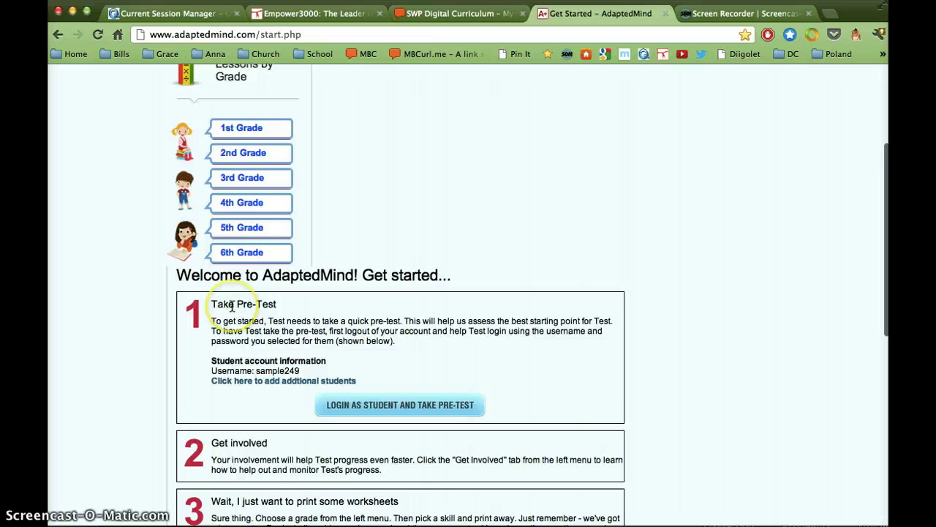
{"action": "scroll", "coordinate": [231, 307], "scroll_direction": "down", "scroll_amount": 1}
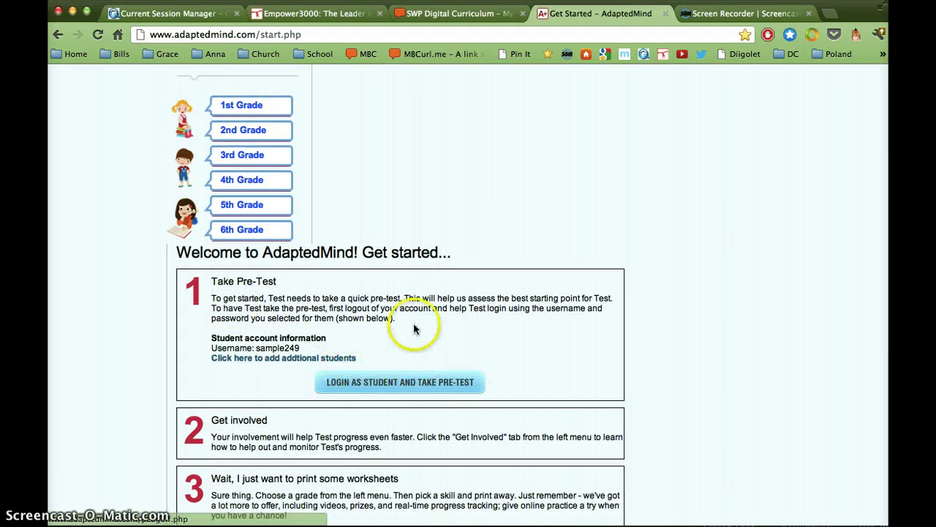
{"action": "scroll", "coordinate": [418, 325], "scroll_direction": "up", "scroll_amount": 2}
{"action": "scroll", "coordinate": [417, 322], "scroll_direction": "down", "scroll_amount": 1}
{"action": "scroll", "coordinate": [417, 323], "scroll_direction": "up", "scroll_amount": 5}
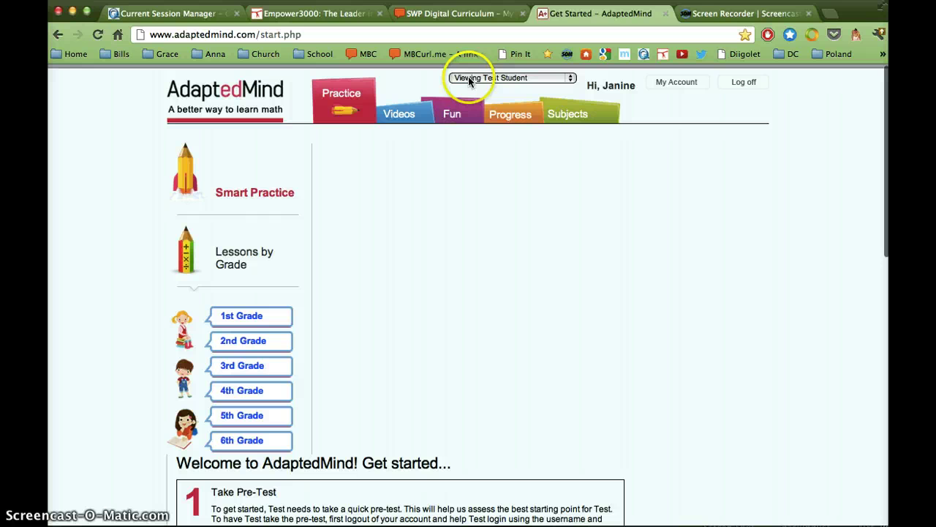
Leave the viewed student set to Test Student and go to the My Account page
{"action": "left_click", "coordinate": [515, 81]}
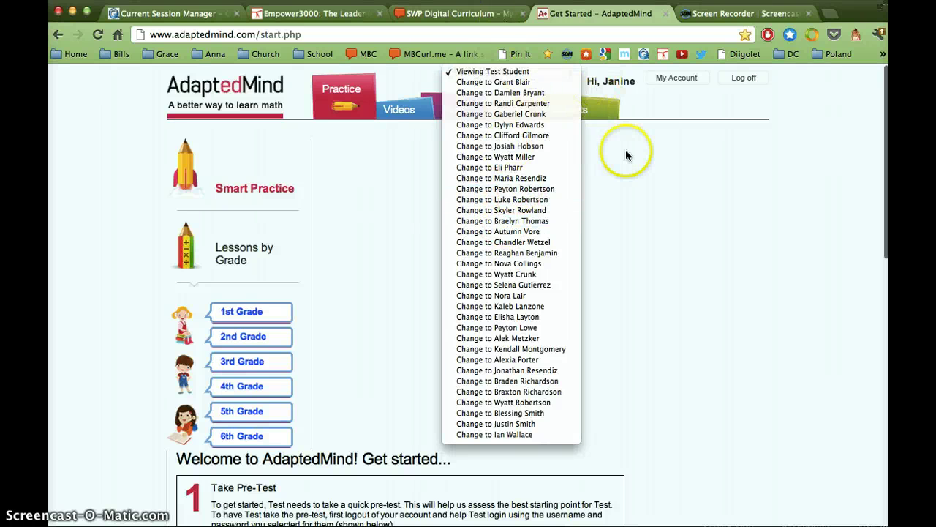
{"action": "left_click", "coordinate": [619, 112]}
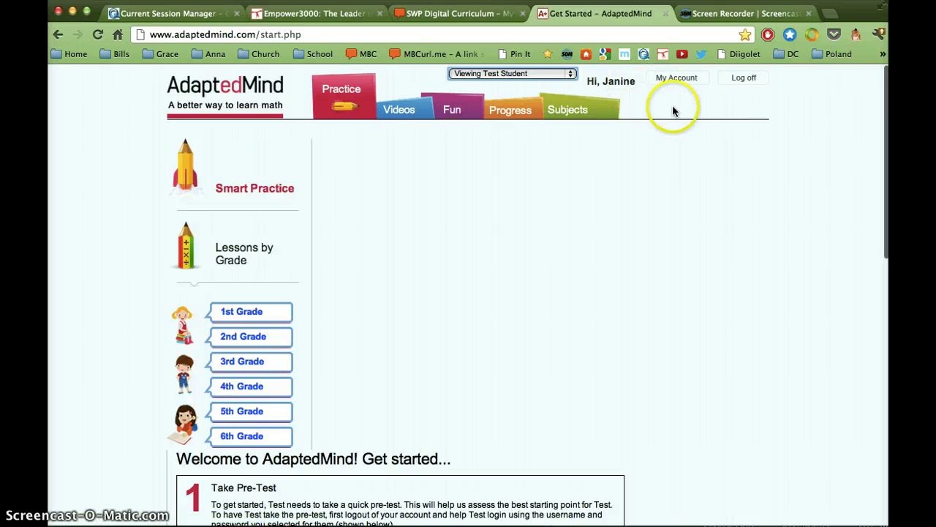
{"action": "left_click", "coordinate": [685, 79]}
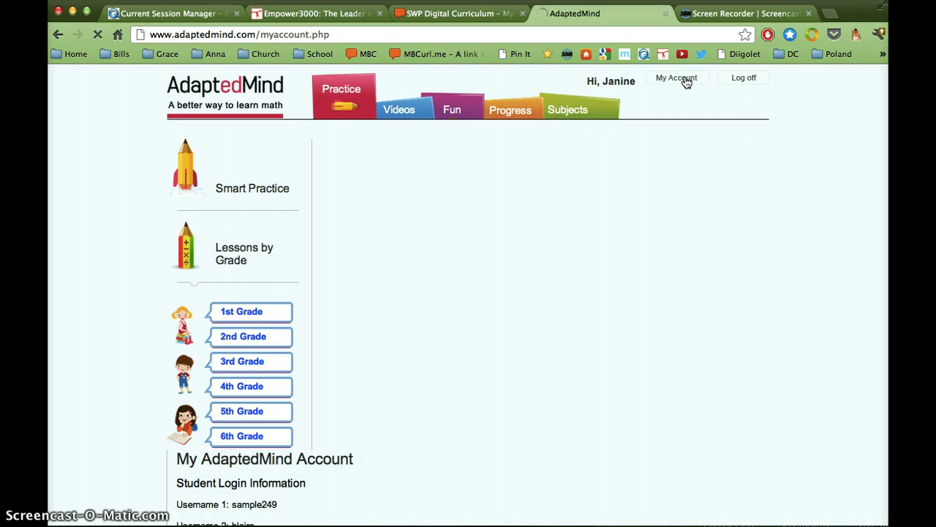
{"action": "scroll", "coordinate": [583, 215], "scroll_direction": "down", "scroll_amount": 5}
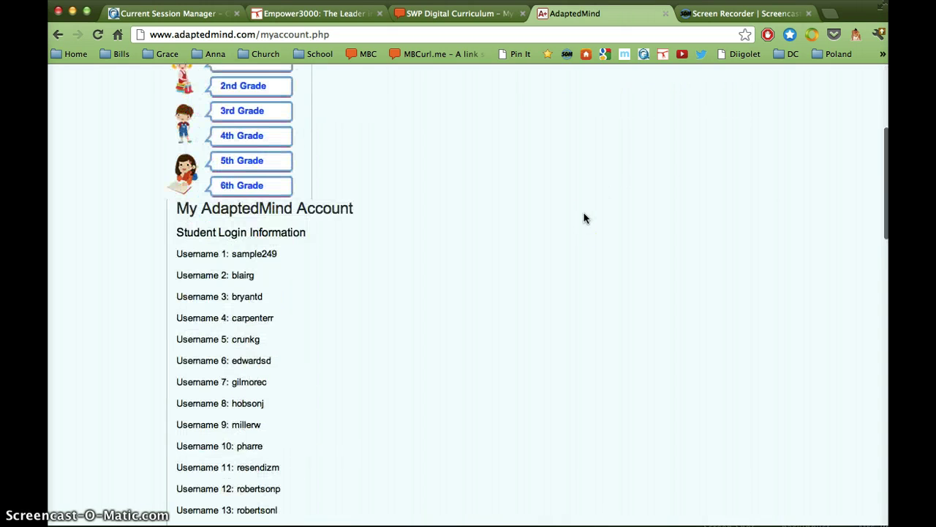
{"action": "scroll", "coordinate": [583, 218], "scroll_direction": "down", "scroll_amount": 2}
{"action": "left_click", "coordinate": [578, 220]}
{"action": "left_click", "coordinate": [261, 229]}
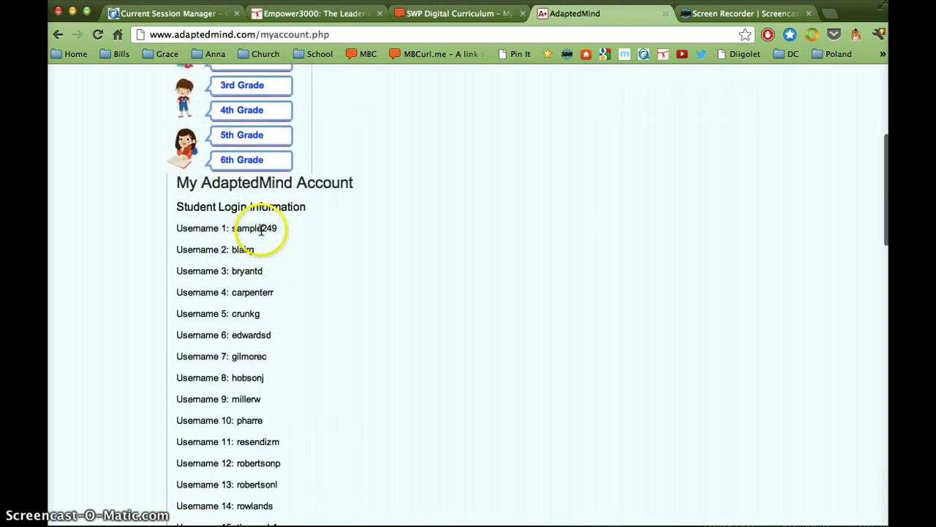
{"action": "scroll", "coordinate": [261, 229], "scroll_direction": "down", "scroll_amount": 3}
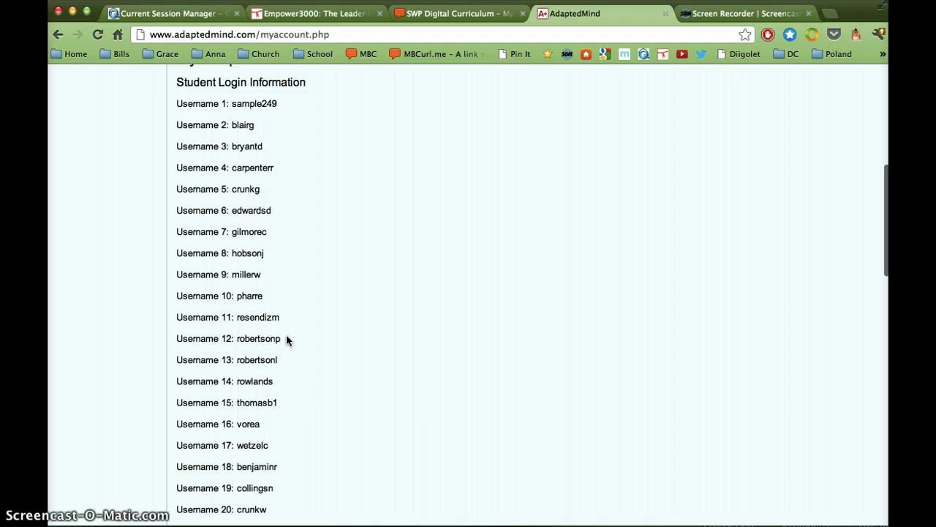
{"action": "scroll", "coordinate": [286, 336], "scroll_direction": "down", "scroll_amount": 4}
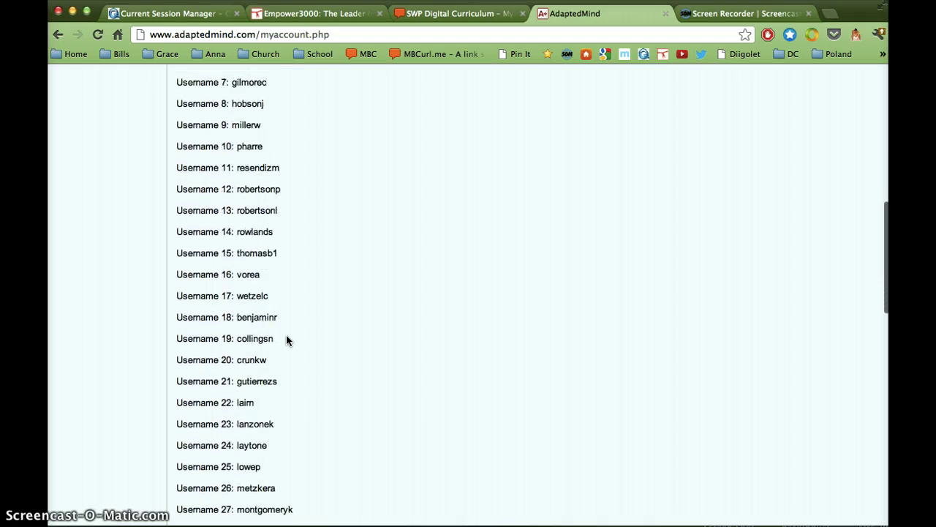
{"action": "scroll", "coordinate": [286, 339], "scroll_direction": "down", "scroll_amount": 4}
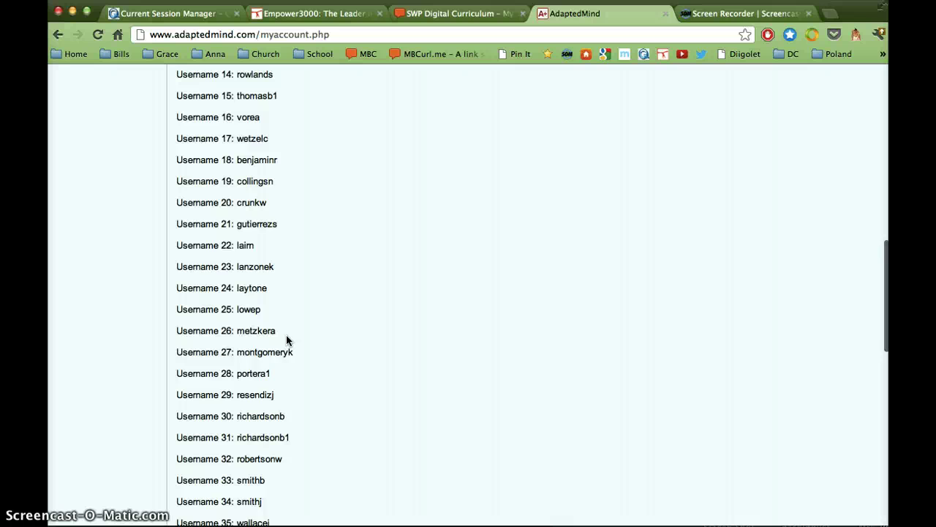
{"action": "scroll", "coordinate": [286, 338], "scroll_direction": "down", "scroll_amount": 1}
{"action": "scroll", "coordinate": [286, 340], "scroll_direction": "down", "scroll_amount": 3}
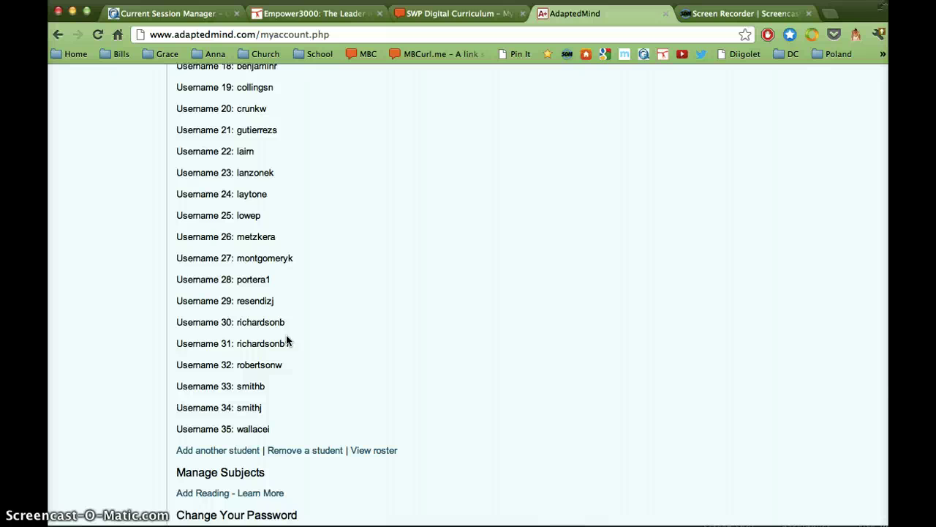
{"action": "scroll", "coordinate": [286, 334], "scroll_direction": "down", "scroll_amount": 6}
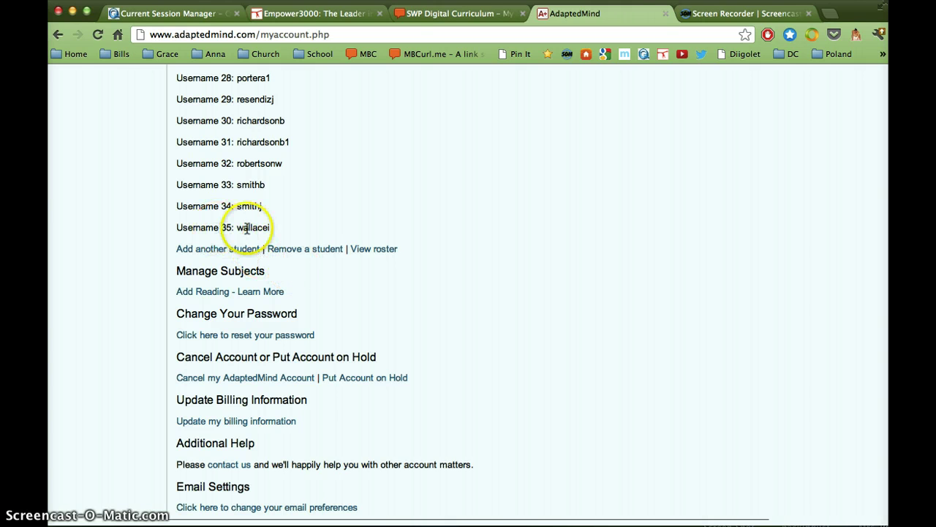
{"action": "scroll", "coordinate": [318, 182], "scroll_direction": "down", "scroll_amount": 1}
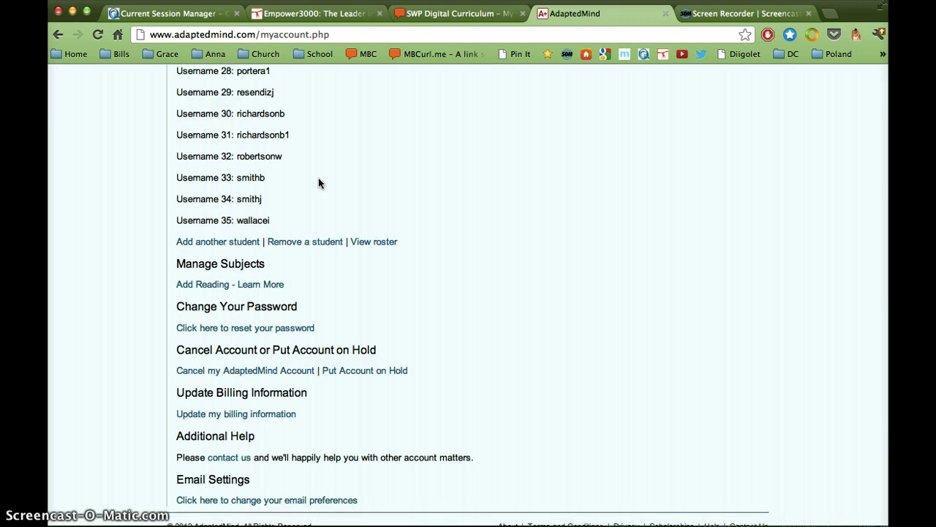
{"action": "scroll", "coordinate": [318, 183], "scroll_direction": "down", "scroll_amount": 1}
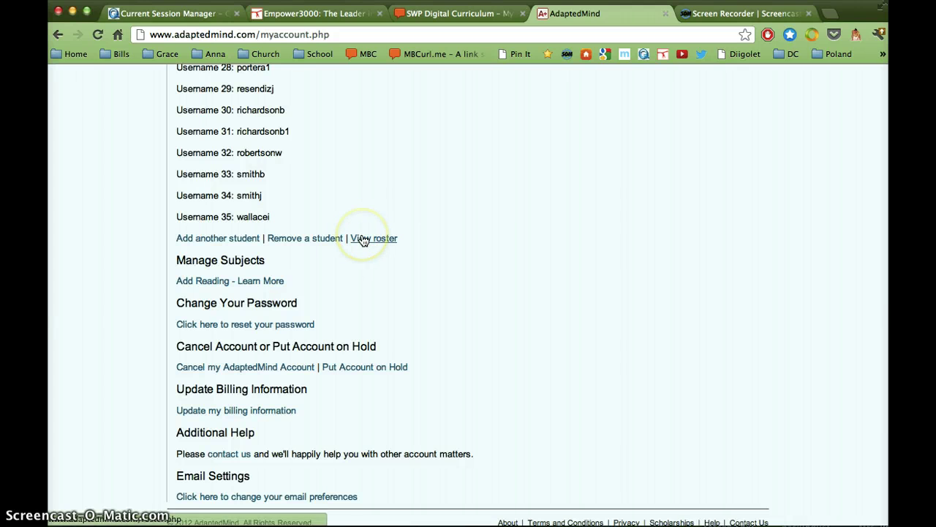
{"action": "scroll", "coordinate": [298, 262], "scroll_direction": "down", "scroll_amount": 3}
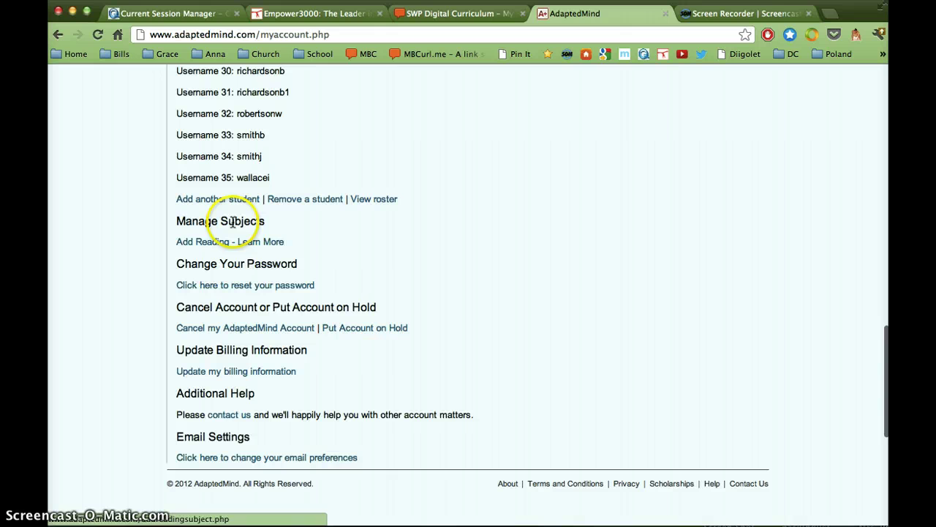
{"action": "scroll", "coordinate": [315, 249], "scroll_direction": "down", "scroll_amount": 2}
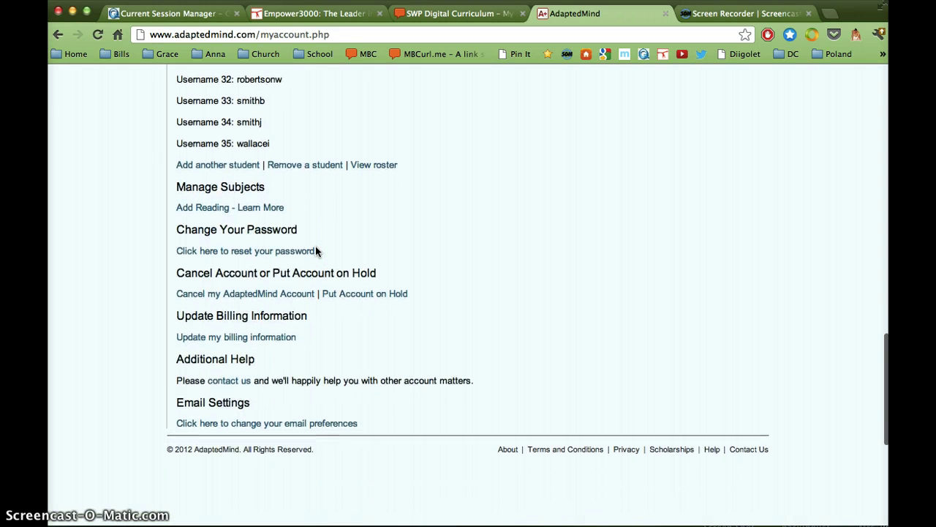
Point out the reset password link, then open the Set Email Preferences page
{"action": "left_click", "coordinate": [305, 250]}
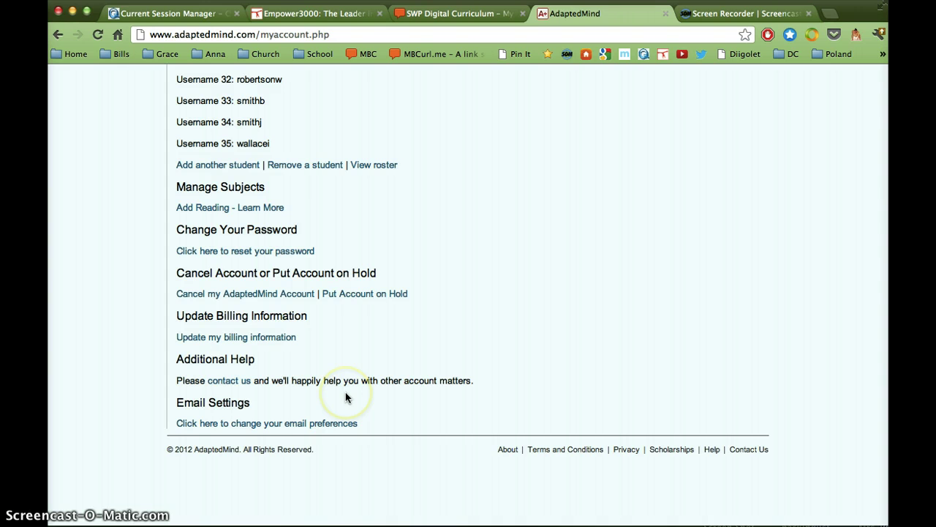
{"action": "left_click", "coordinate": [303, 422]}
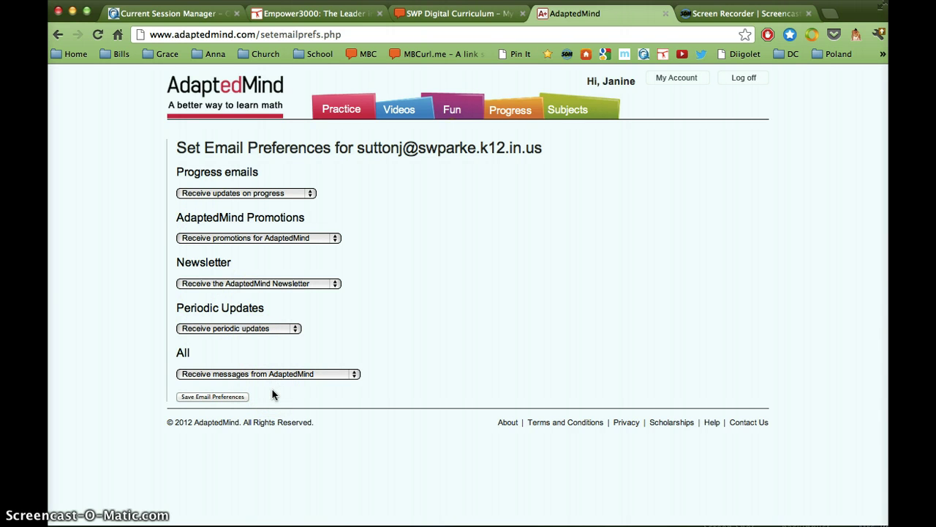
Go back from the email preferences, all set to receive, to the My Account page
{"action": "left_click", "coordinate": [58, 35]}
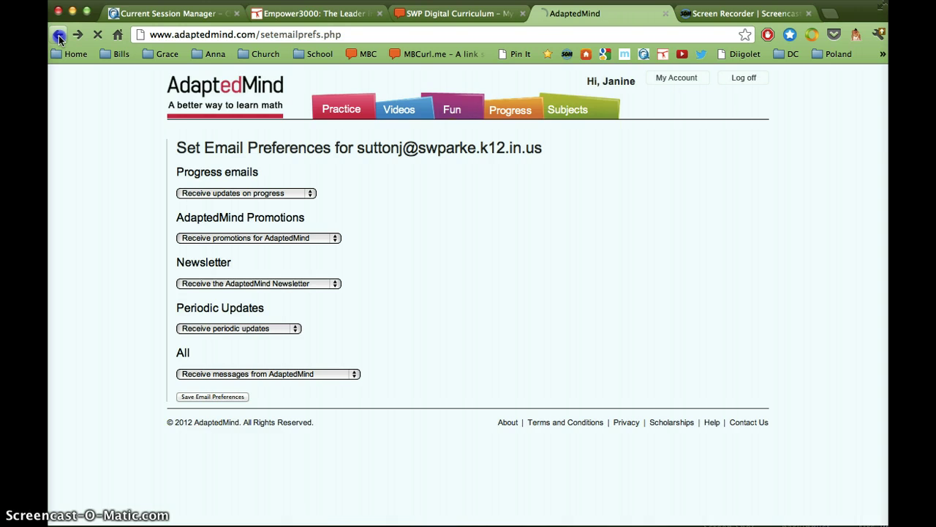
View the student roster and log in as Test Student from row 1
{"action": "scroll", "coordinate": [360, 270], "scroll_direction": "up", "scroll_amount": 3}
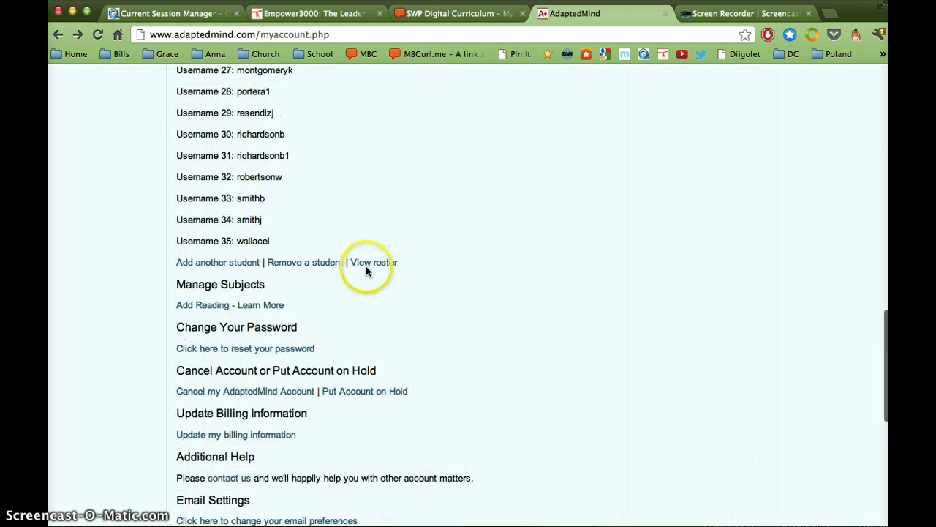
{"action": "left_click", "coordinate": [368, 266]}
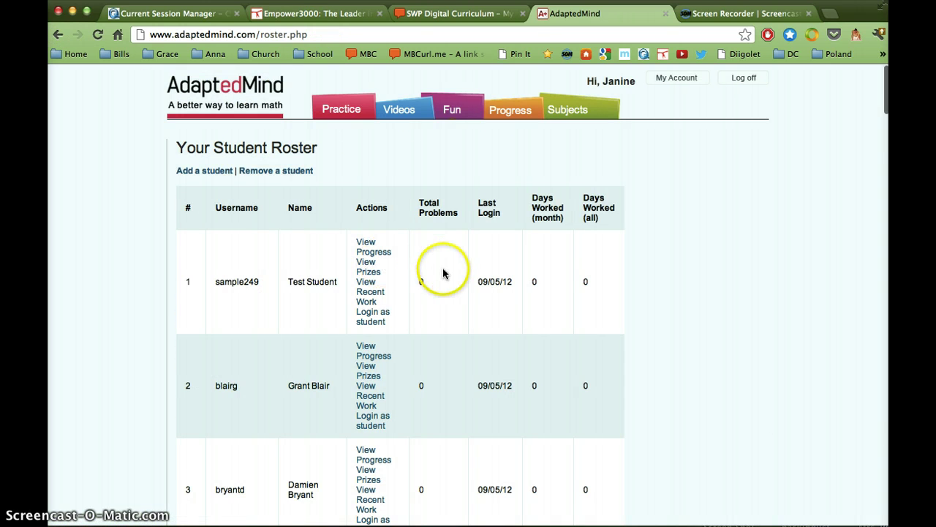
{"action": "scroll", "coordinate": [445, 271], "scroll_direction": "down", "scroll_amount": 10}
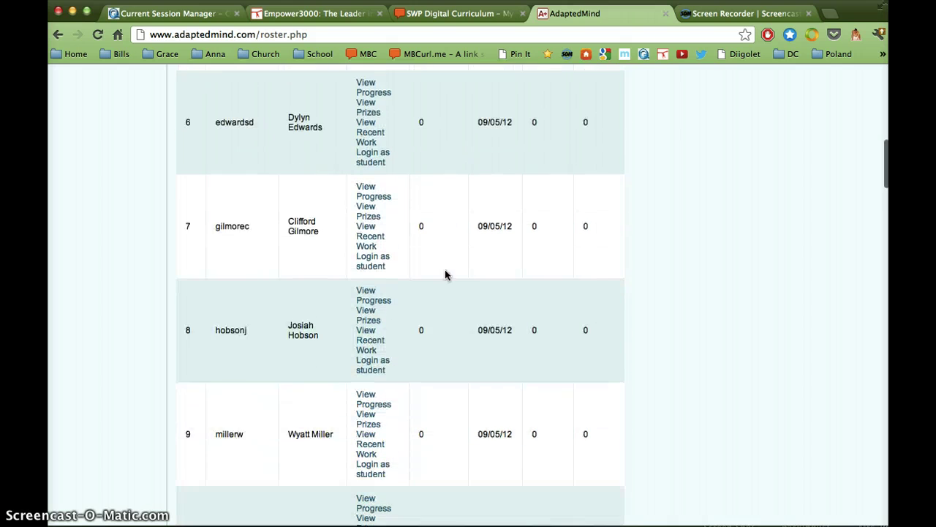
{"action": "scroll", "coordinate": [445, 271], "scroll_direction": "up", "scroll_amount": 10}
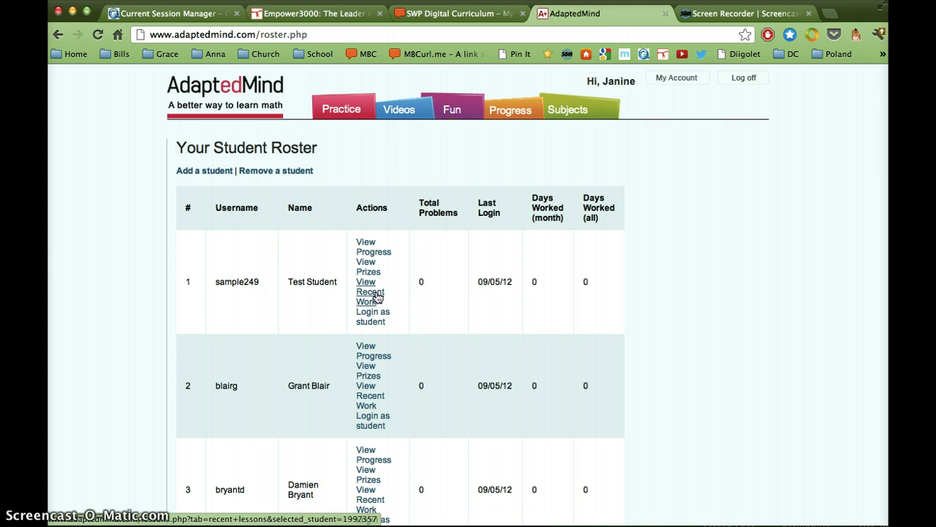
{"action": "left_click", "coordinate": [372, 320]}
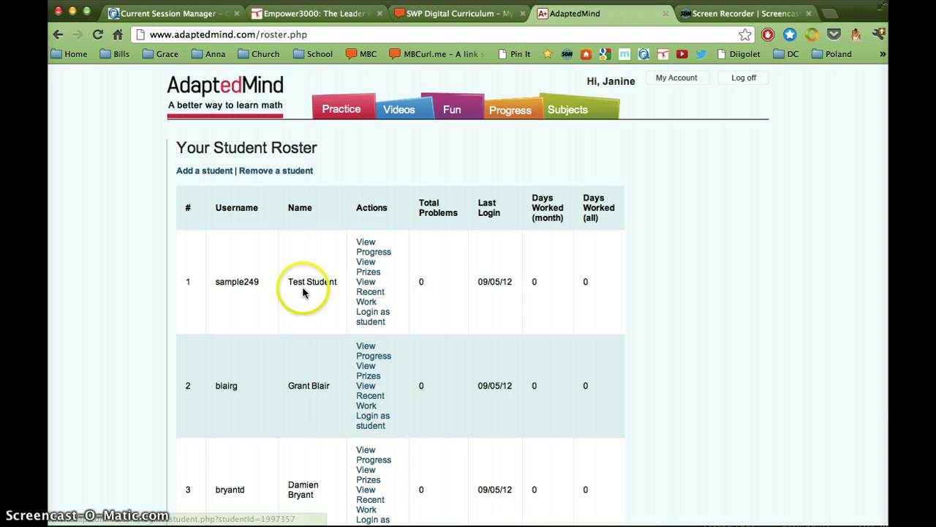
{"action": "left_click", "coordinate": [370, 319]}
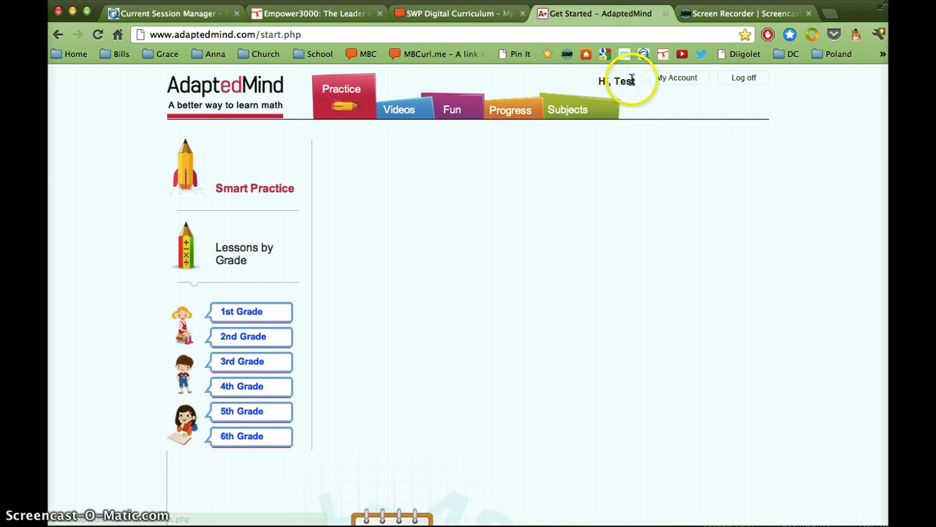
Scroll down the student's start page to the DO YOUR PRE TEST button and its description
{"action": "scroll", "coordinate": [632, 80], "scroll_direction": "down", "scroll_amount": 5}
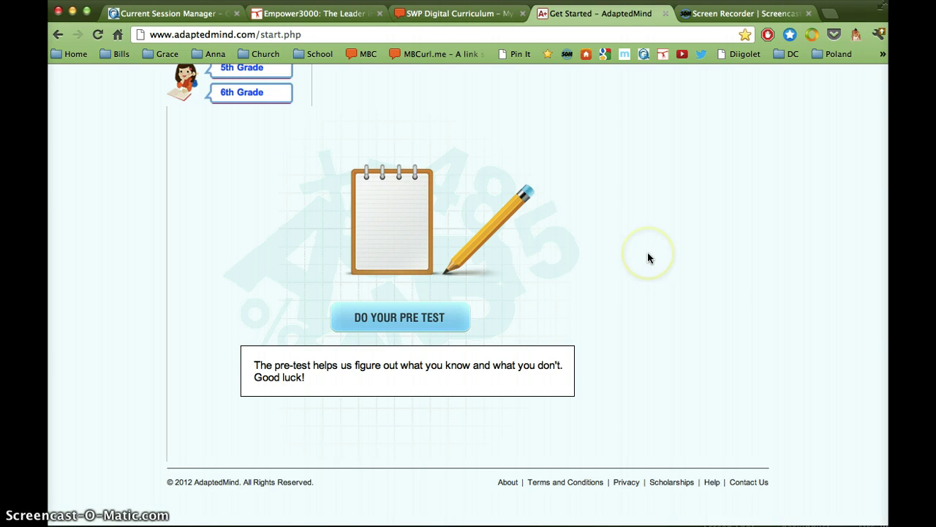
Begin the test student's pre-test and look over the first question
{"action": "left_click", "coordinate": [415, 316]}
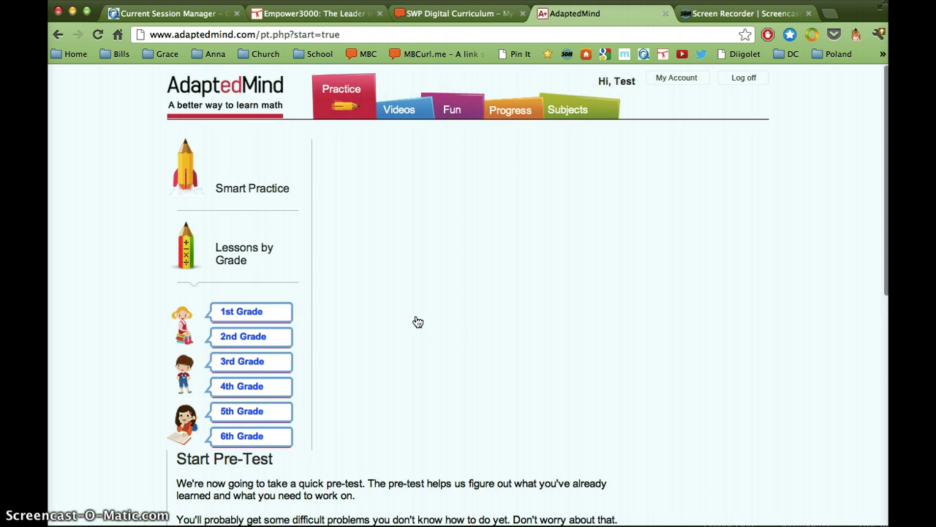
{"action": "scroll", "coordinate": [418, 321], "scroll_direction": "down", "scroll_amount": 2}
{"action": "scroll", "coordinate": [418, 321], "scroll_direction": "down", "scroll_amount": 1}
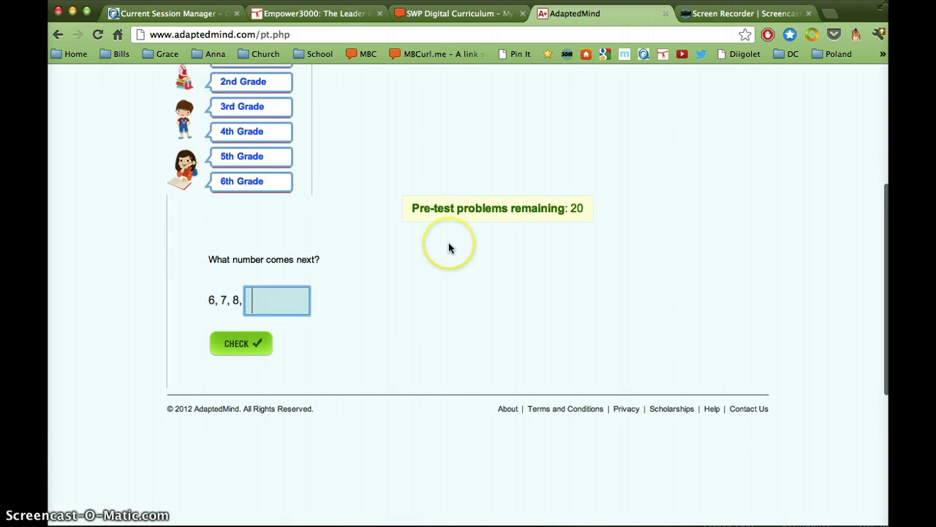
{"action": "scroll", "coordinate": [449, 247], "scroll_direction": "up", "scroll_amount": 1}
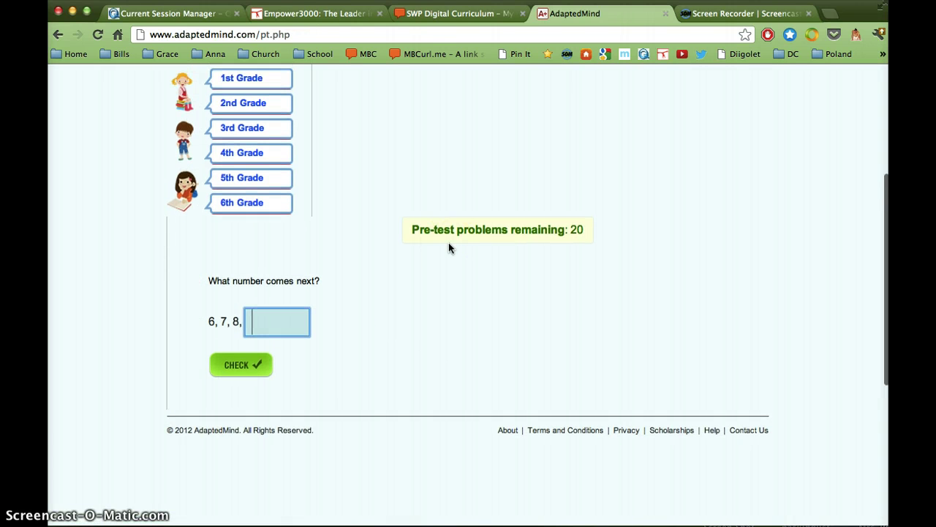
Answer and check the first three questions with 9, 8 and 'two'
{"action": "type", "text": "9"}
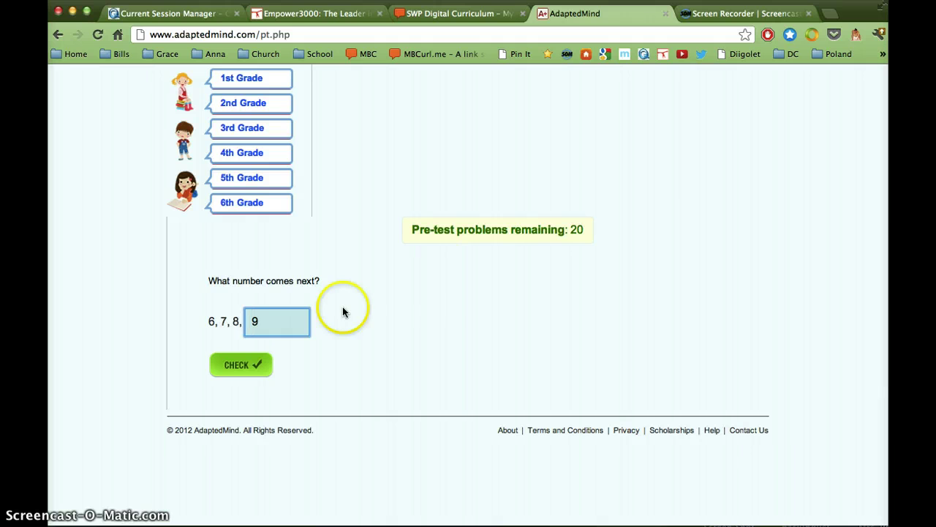
{"action": "left_click", "coordinate": [243, 365]}
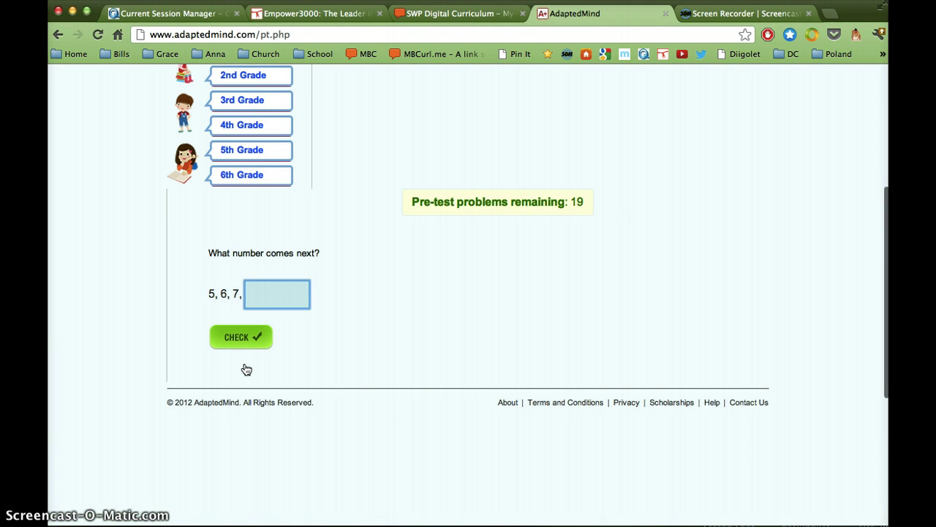
{"action": "type", "text": "8"}
{"action": "left_click", "coordinate": [235, 345]}
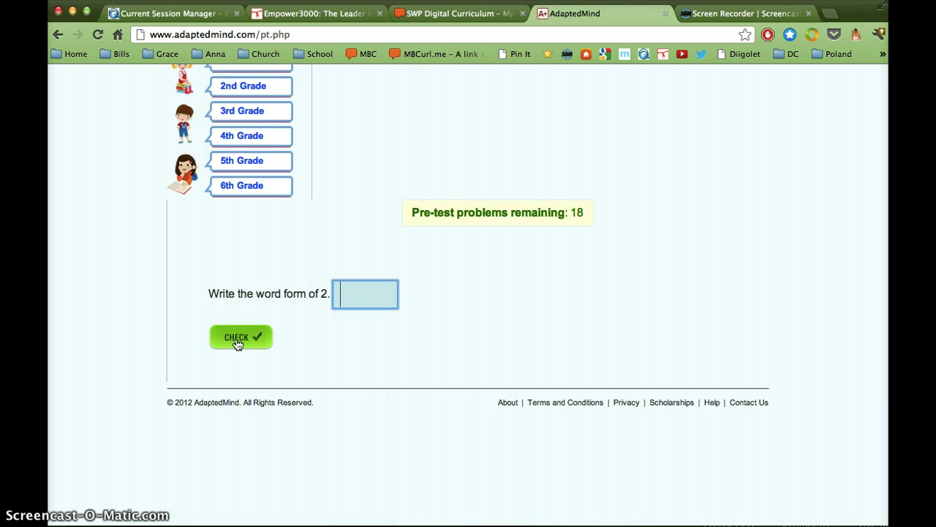
{"action": "type", "text": "two"}
{"action": "left_click", "coordinate": [229, 342]}
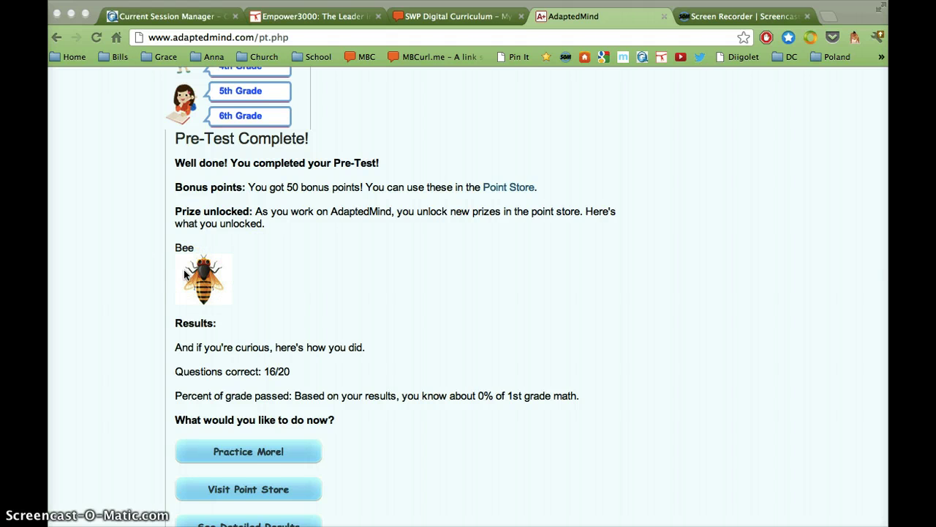
{"action": "scroll", "coordinate": [185, 274], "scroll_direction": "down", "scroll_amount": 1}
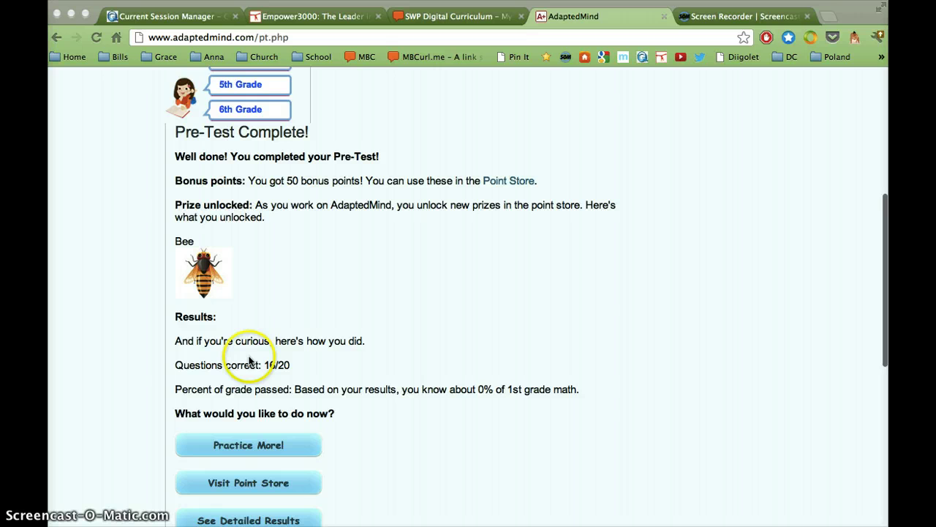
{"action": "scroll", "coordinate": [245, 359], "scroll_direction": "down", "scroll_amount": 2}
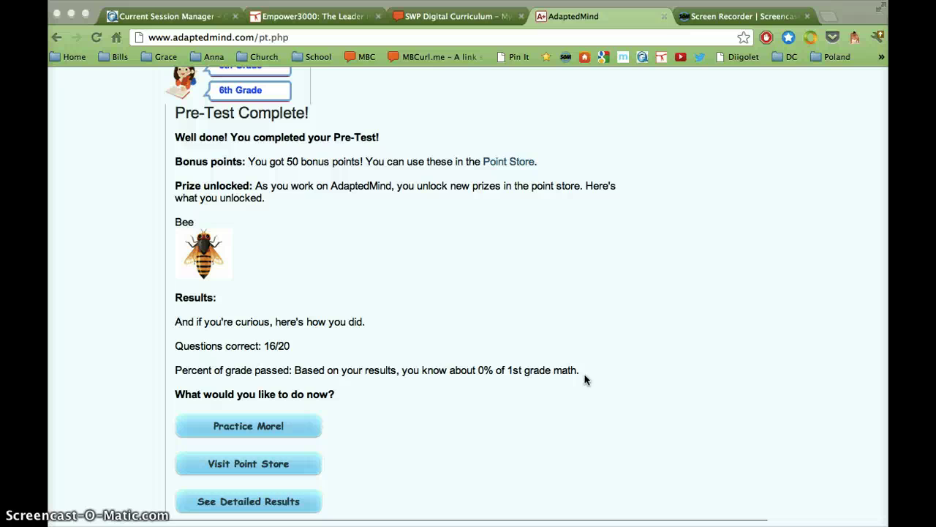
{"action": "scroll", "coordinate": [584, 379], "scroll_direction": "down", "scroll_amount": 2}
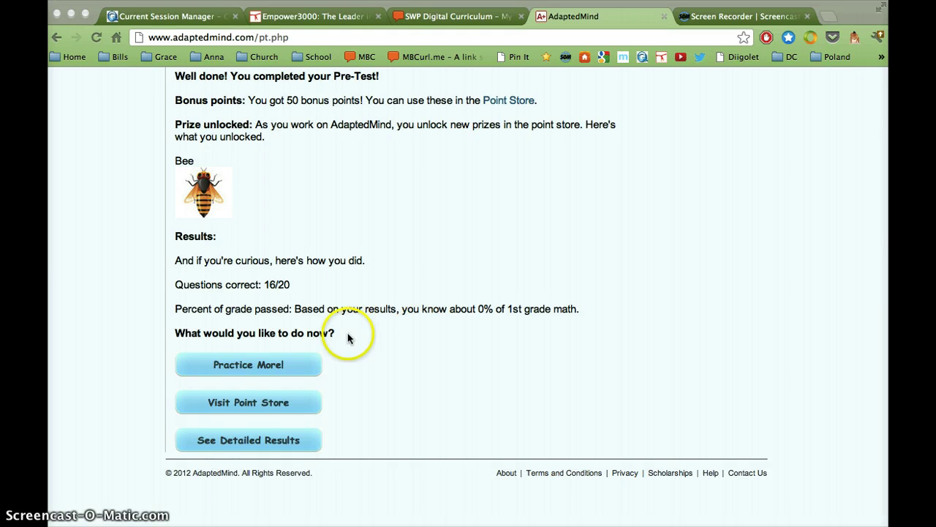
Choose Practice More!, then DO YOUR MATH WORK to reach the 9 apples plus zero problem
{"action": "left_click", "coordinate": [250, 366]}
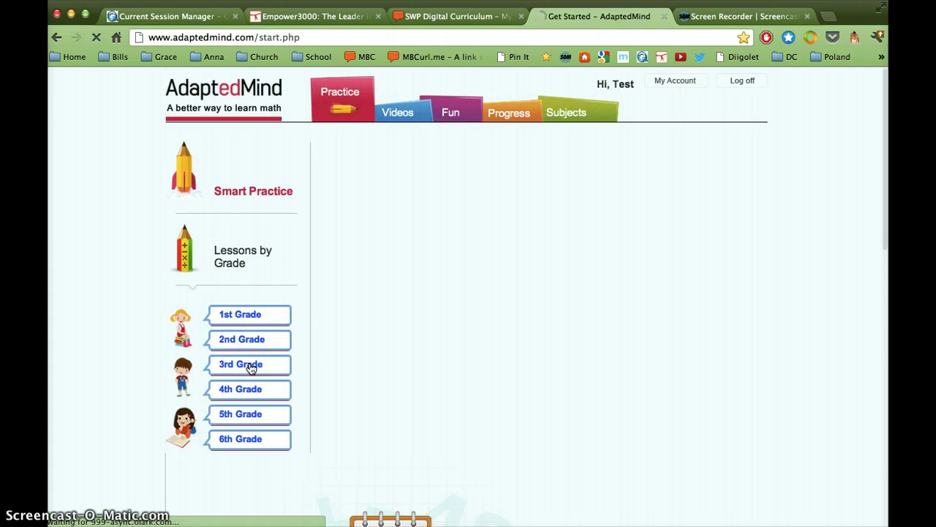
{"action": "scroll", "coordinate": [569, 290], "scroll_direction": "down", "scroll_amount": 5}
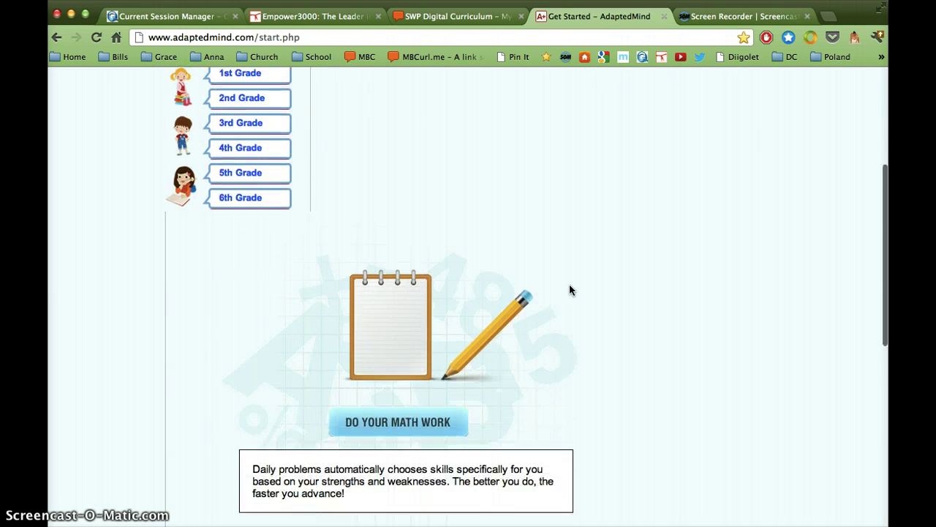
{"action": "left_click", "coordinate": [411, 407]}
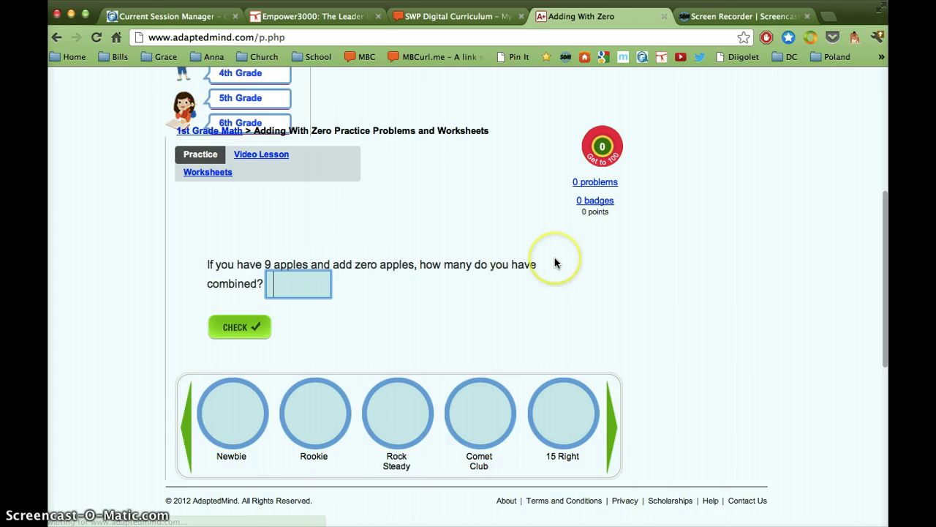
{"action": "scroll", "coordinate": [554, 257], "scroll_direction": "down", "scroll_amount": 3}
{"action": "scroll", "coordinate": [554, 257], "scroll_direction": "up", "scroll_amount": 2}
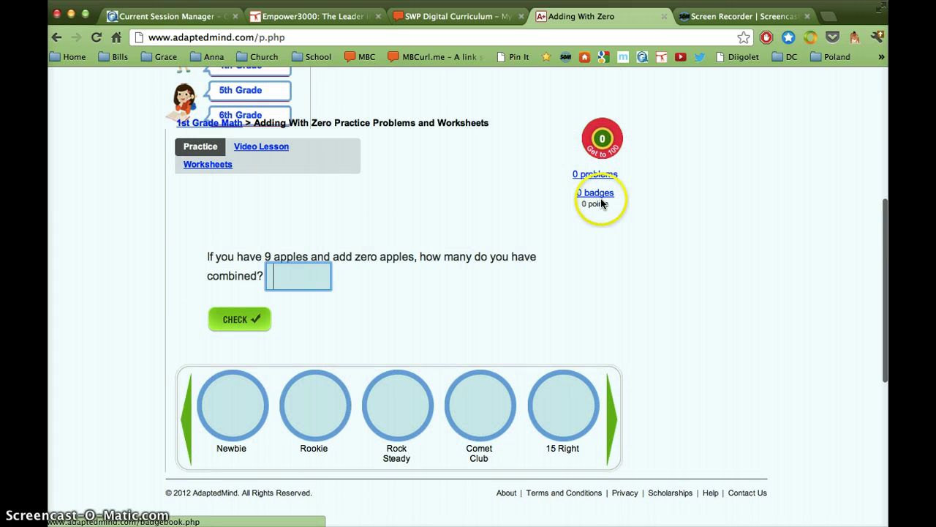
{"action": "mouse_move", "coordinate": [611, 150]}
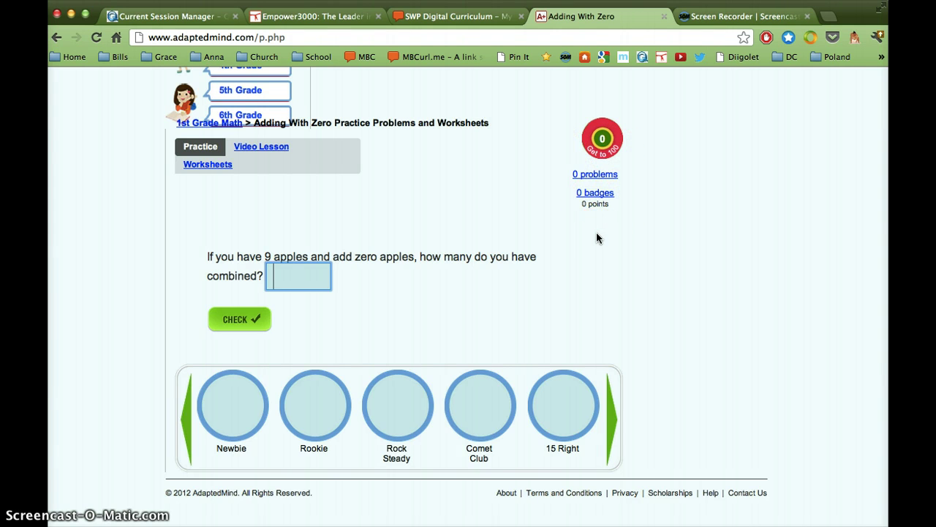
{"action": "scroll", "coordinate": [596, 234], "scroll_direction": "up", "scroll_amount": 5}
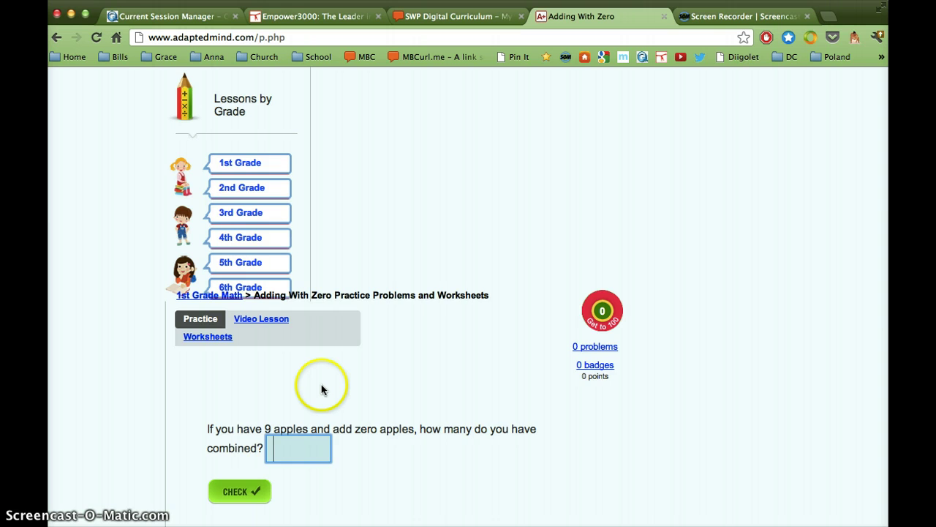
{"action": "scroll", "coordinate": [292, 370], "scroll_direction": "down", "scroll_amount": 2}
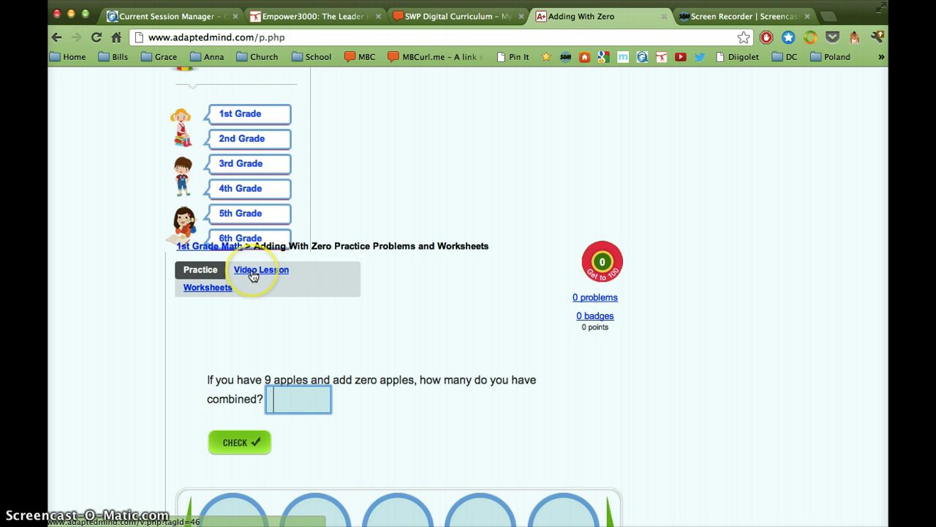
Open the Adding With Zero video lesson and browse related videos such as Introduction to addition
{"action": "left_click", "coordinate": [283, 387]}
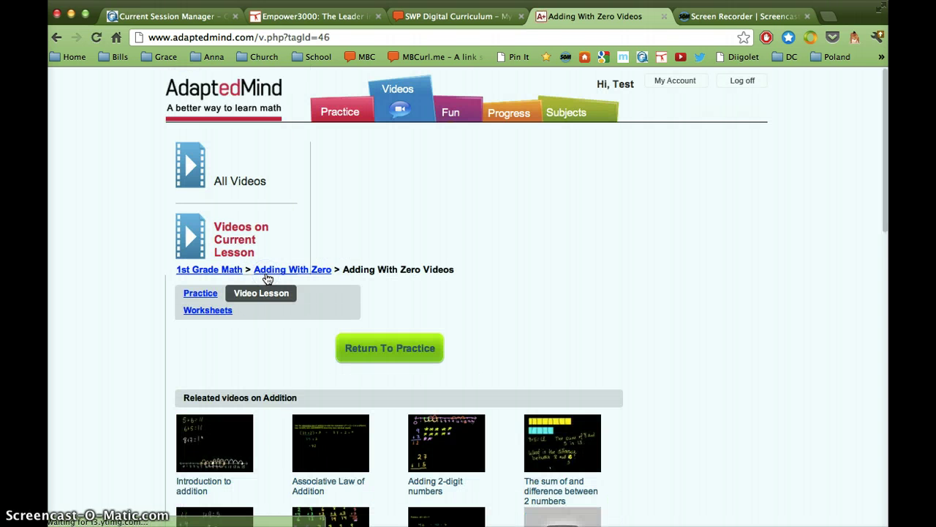
{"action": "scroll", "coordinate": [249, 320], "scroll_direction": "down", "scroll_amount": 2}
{"action": "scroll", "coordinate": [250, 325], "scroll_direction": "down", "scroll_amount": 1}
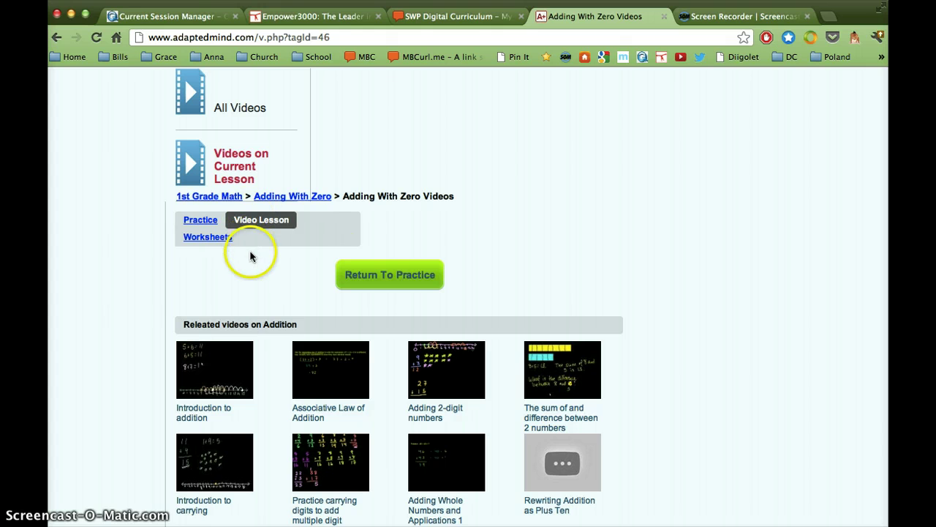
{"action": "scroll", "coordinate": [344, 263], "scroll_direction": "down", "scroll_amount": 3}
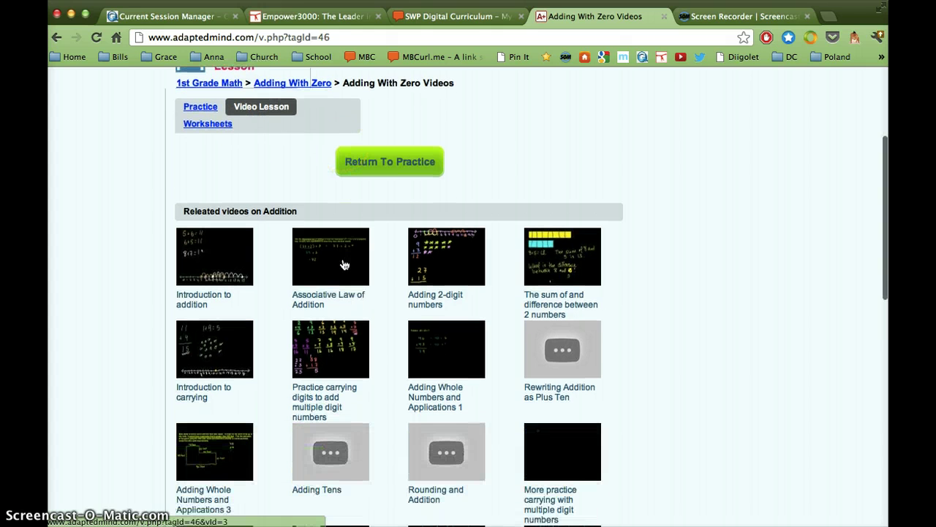
{"action": "scroll", "coordinate": [344, 264], "scroll_direction": "up", "scroll_amount": 1}
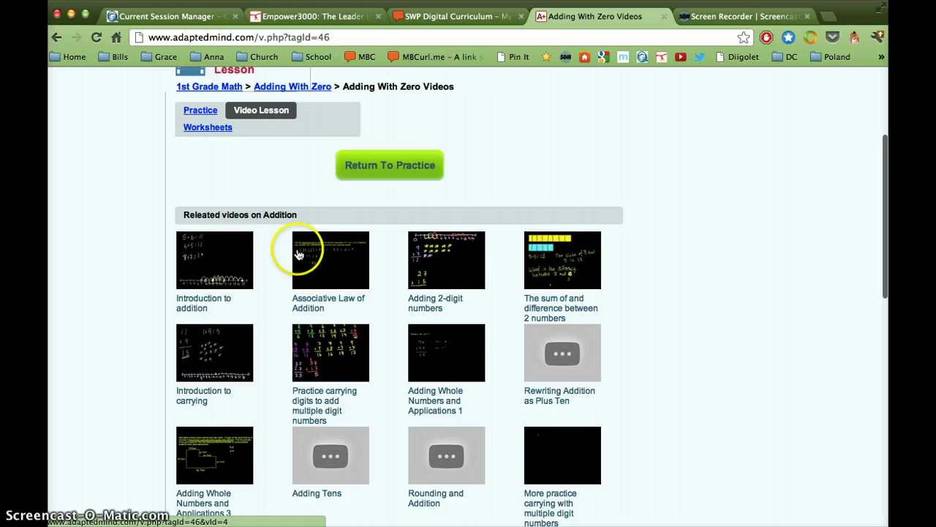
Open the Adding With Zero worksheets and browse printable questions like 'What is 4 + 0?'
{"action": "left_click", "coordinate": [200, 134]}
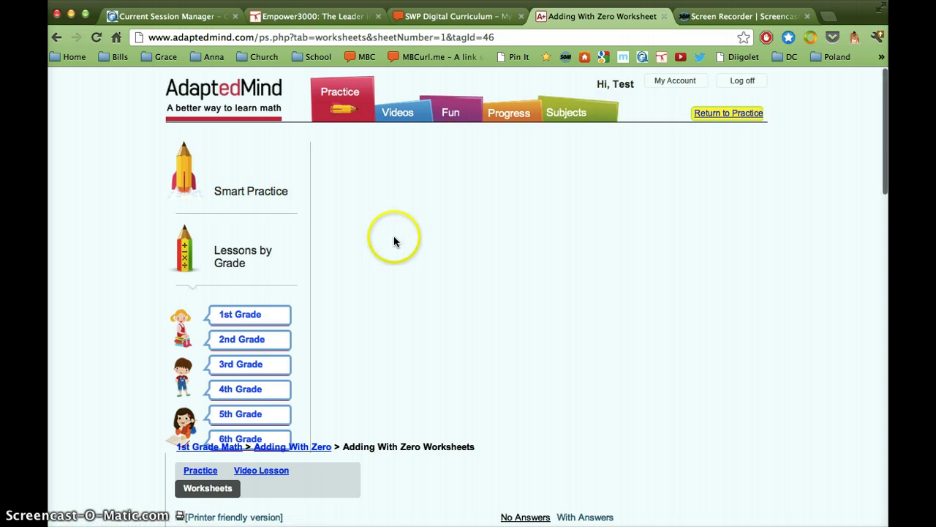
{"action": "scroll", "coordinate": [393, 241], "scroll_direction": "down", "scroll_amount": 5}
{"action": "scroll", "coordinate": [393, 241], "scroll_direction": "down", "scroll_amount": 3}
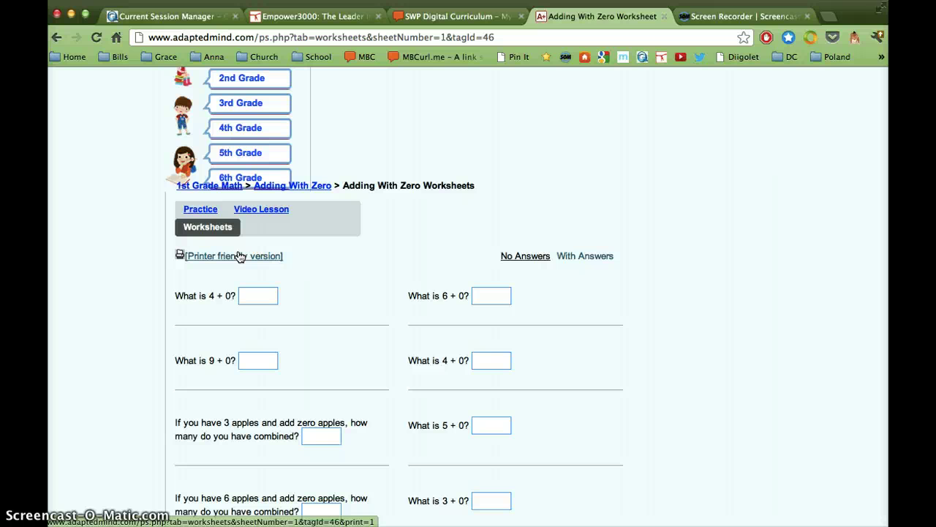
{"action": "scroll", "coordinate": [239, 256], "scroll_direction": "up", "scroll_amount": 8}
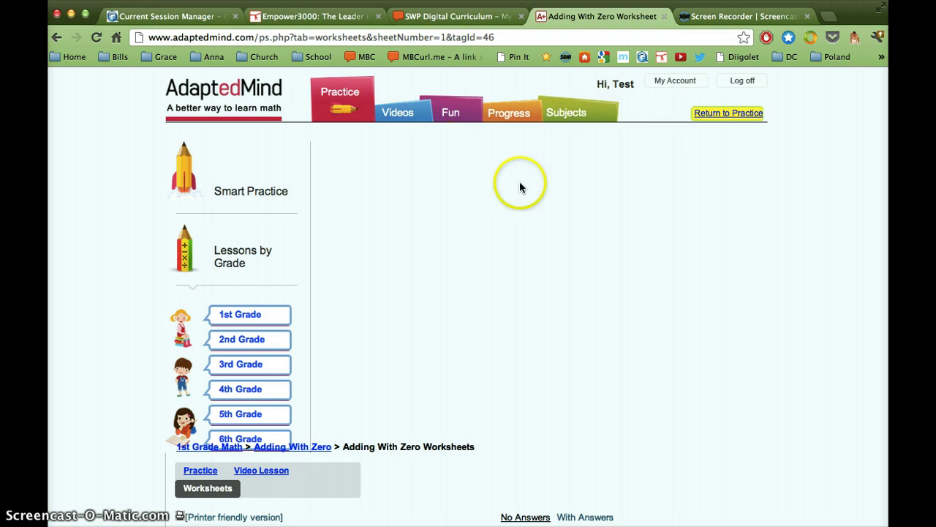
{"action": "scroll", "coordinate": [662, 143], "scroll_direction": "down", "scroll_amount": 1}
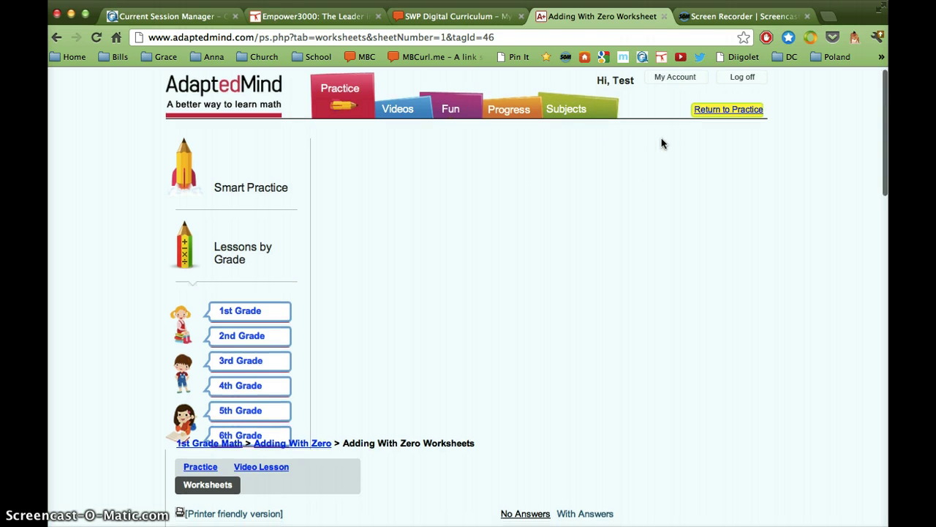
Show the 1st Grade Math lessons and browse topics from Counting and Addition to Time and Coins
{"action": "left_click", "coordinate": [248, 313]}
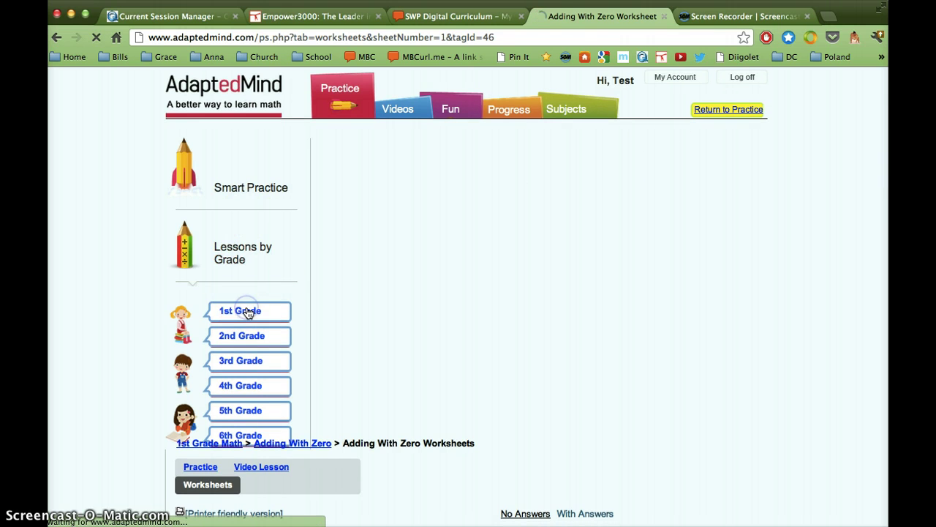
{"action": "scroll", "coordinate": [482, 275], "scroll_direction": "down", "scroll_amount": 10}
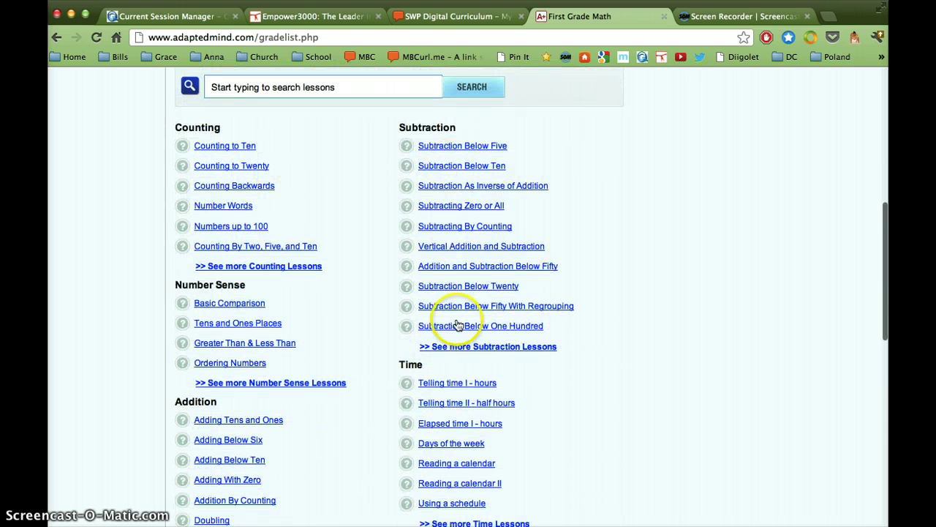
{"action": "scroll", "coordinate": [446, 395], "scroll_direction": "down", "scroll_amount": 7}
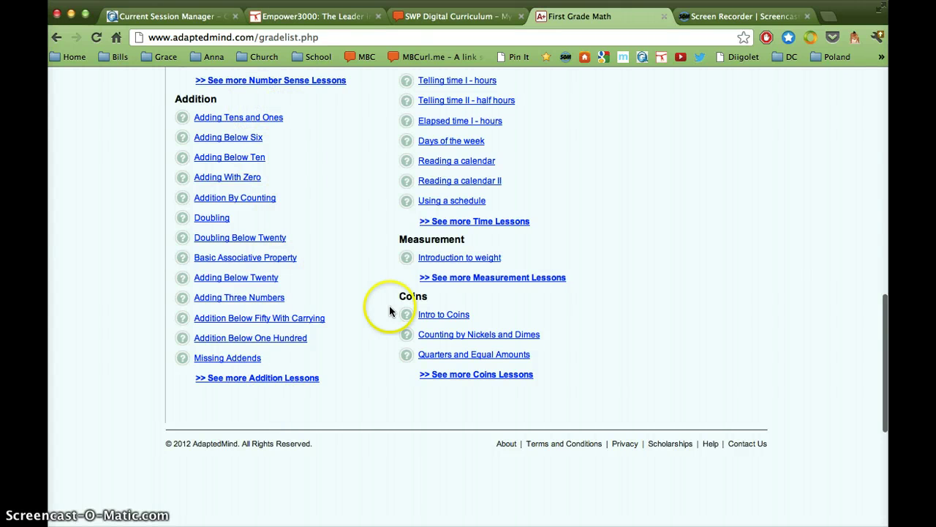
{"action": "scroll", "coordinate": [571, 340], "scroll_direction": "down", "scroll_amount": 2}
{"action": "scroll", "coordinate": [570, 342], "scroll_direction": "up", "scroll_amount": 12}
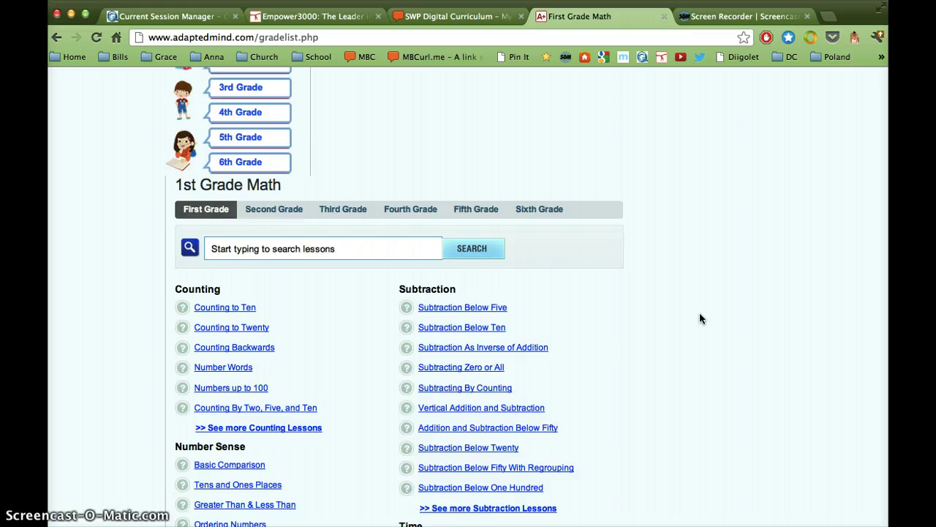
{"action": "scroll", "coordinate": [700, 315], "scroll_direction": "up", "scroll_amount": 4}
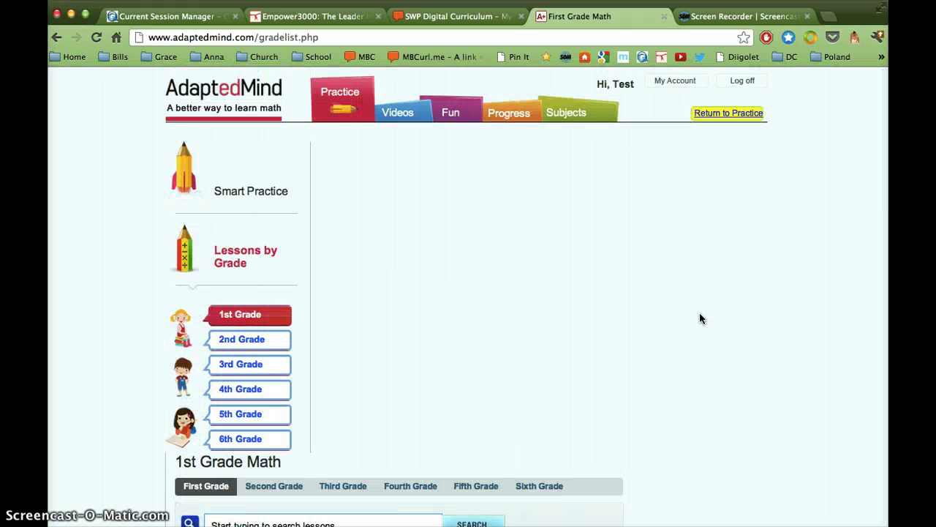